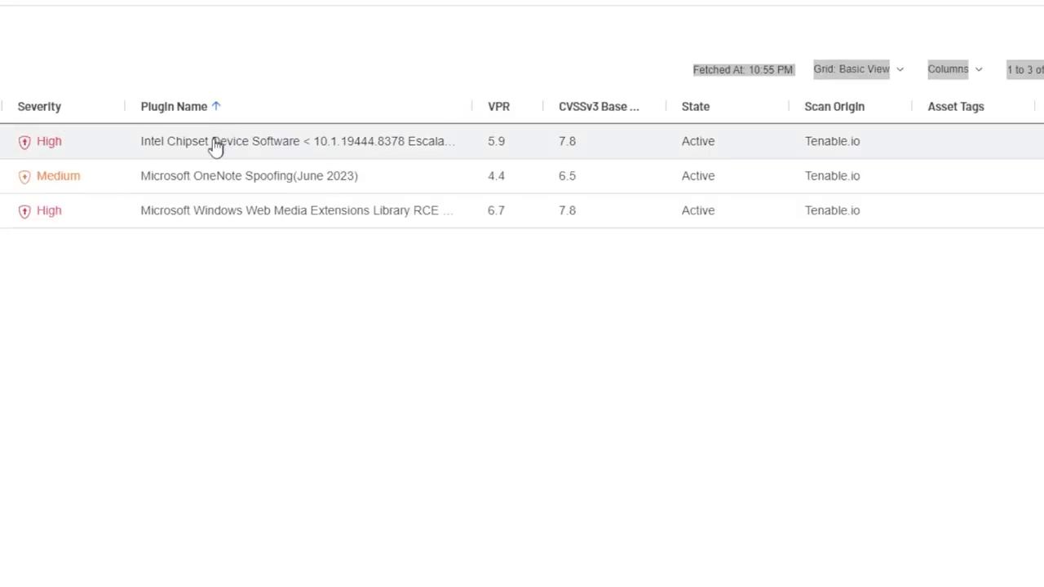
Step: Open the Intel Chipset Device Software finding and view installed 10.1.1.38 versus fixed 10.1.19444.8378
click(211, 146)
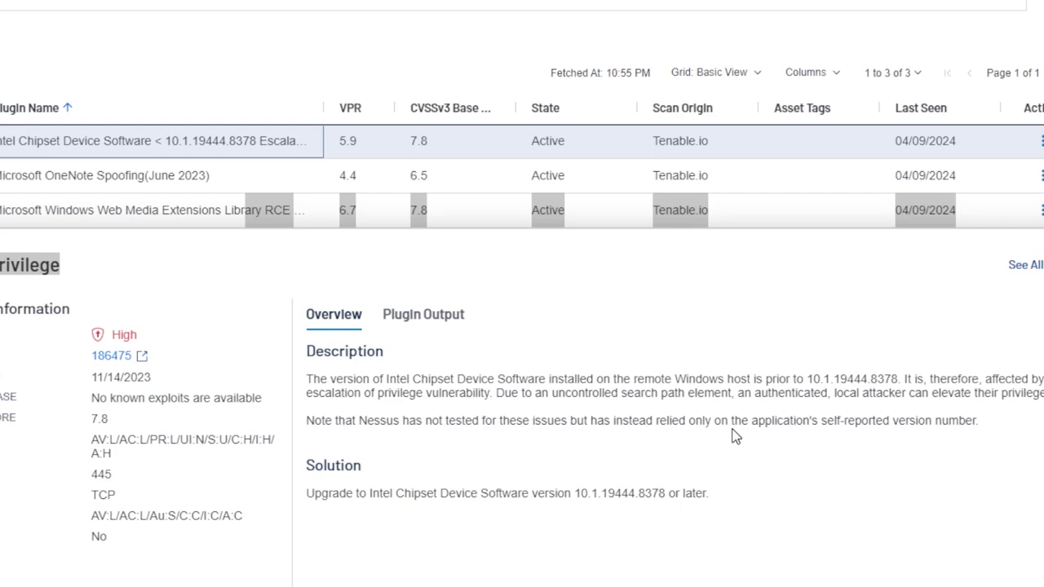
drag(315, 493, 691, 494)
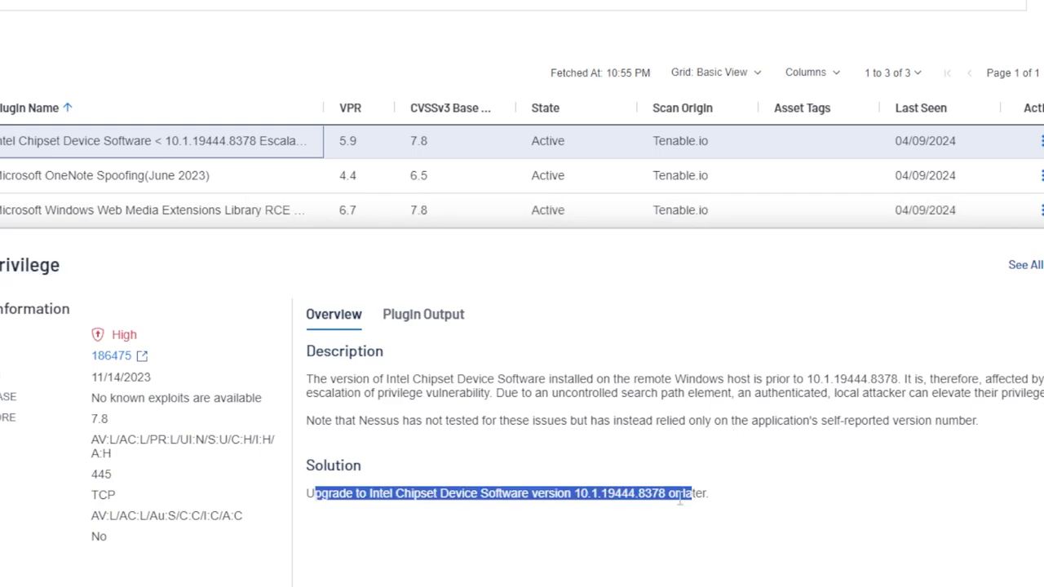
click(584, 500)
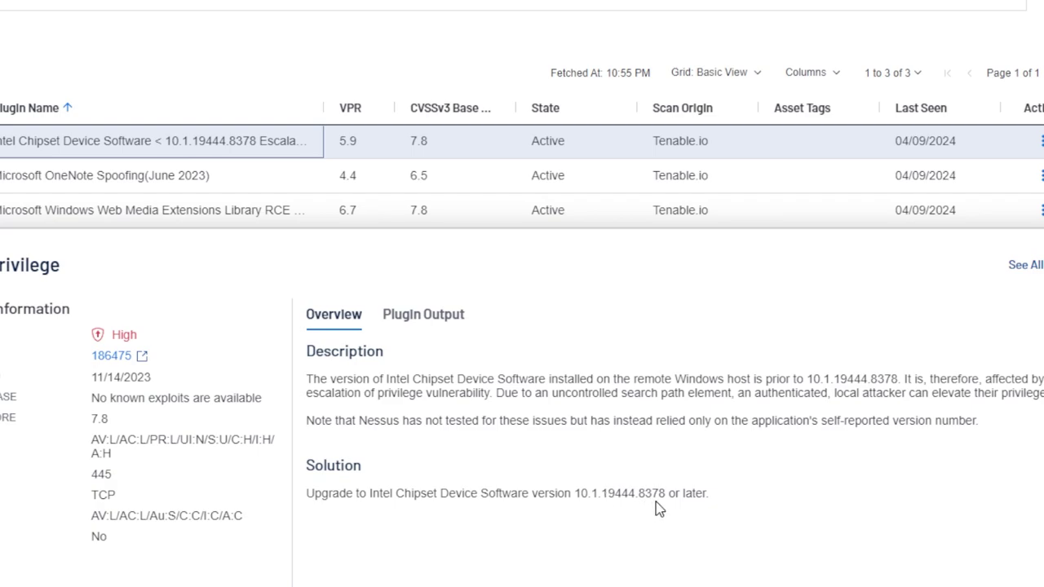
click(416, 316)
drag(614, 415, 379, 382)
Step: Clear the highlighted text on the full finding page showing the upgrade solution
click(554, 430)
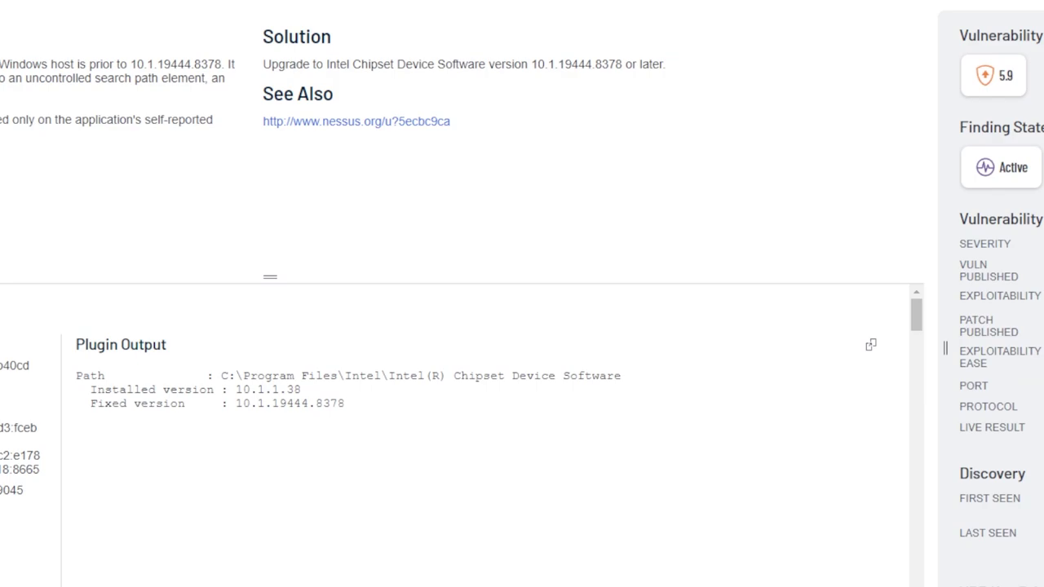
Step: Open Intel's security advisory from the finding and review its escalation-of-privilege summary
click(372, 122)
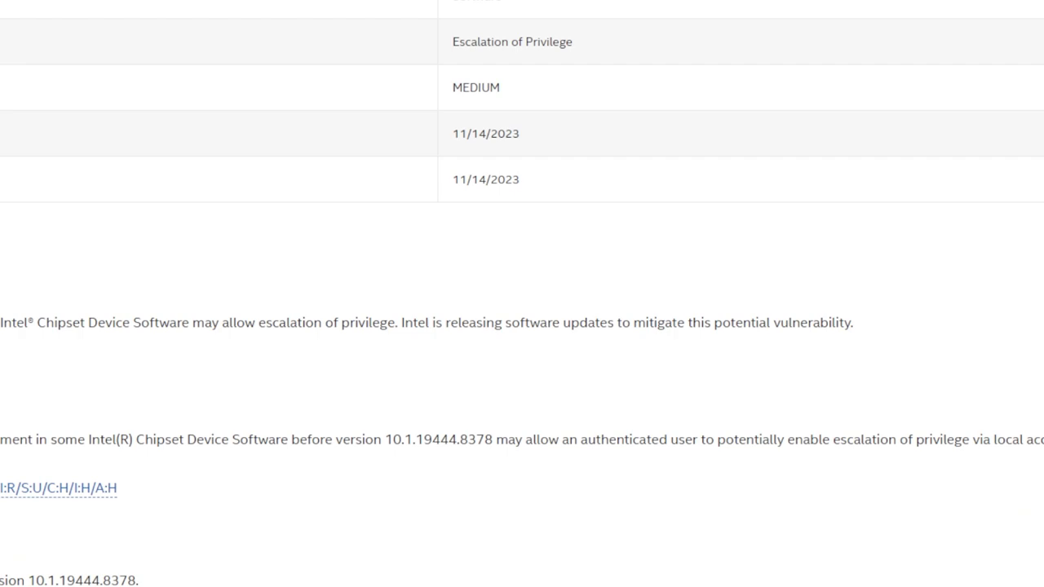
double_click(15, 323)
drag(236, 323, 412, 337)
click(464, 324)
scroll(296, 341, down, 1)
scroll(296, 341, down, 5)
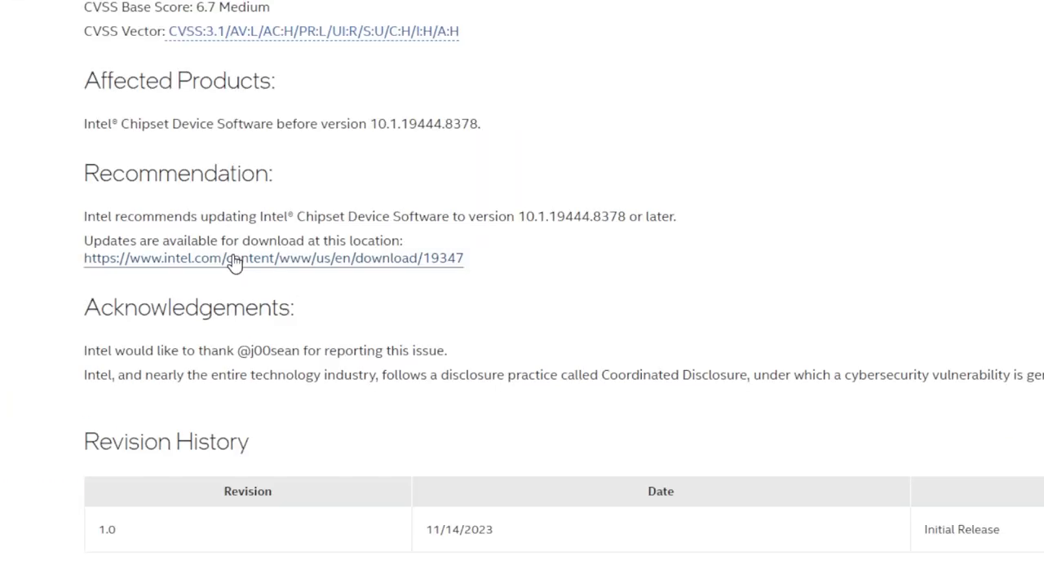
Step: Go to Intel's update download page and filter the downloads by Chipsets
click(295, 260)
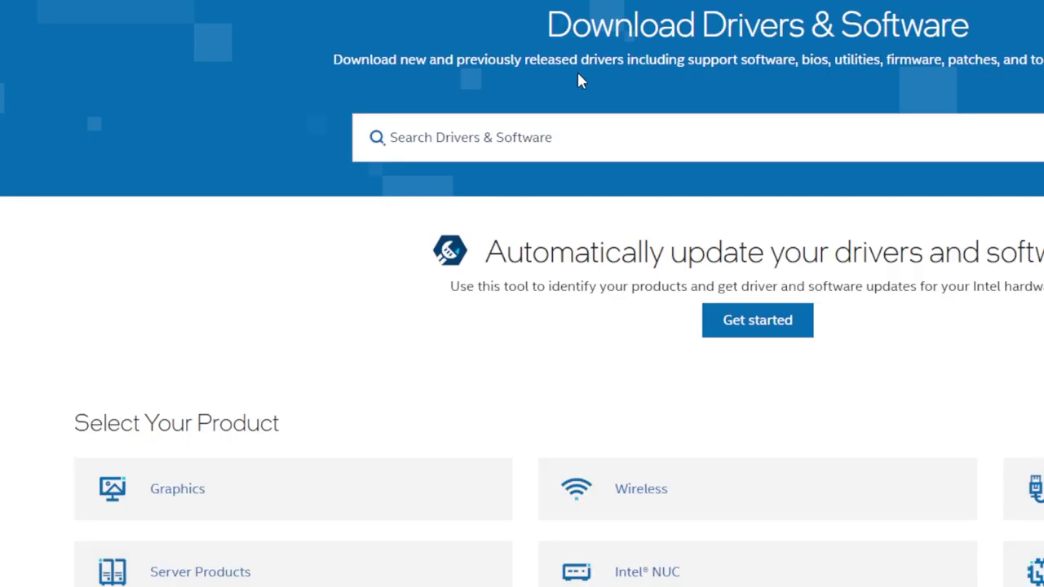
scroll(650, 272, down, 2)
scroll(622, 318, down, 1)
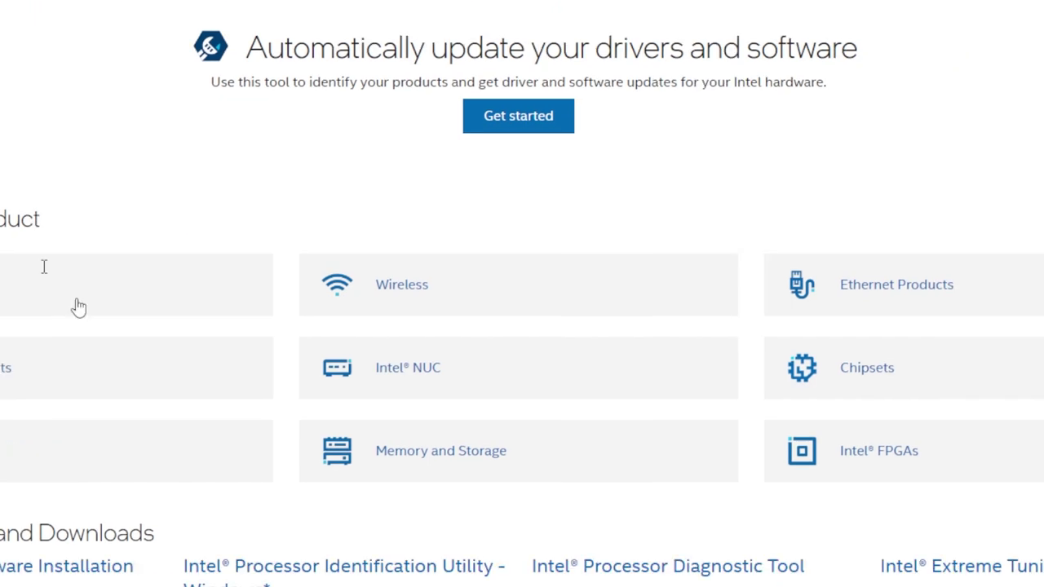
click(879, 378)
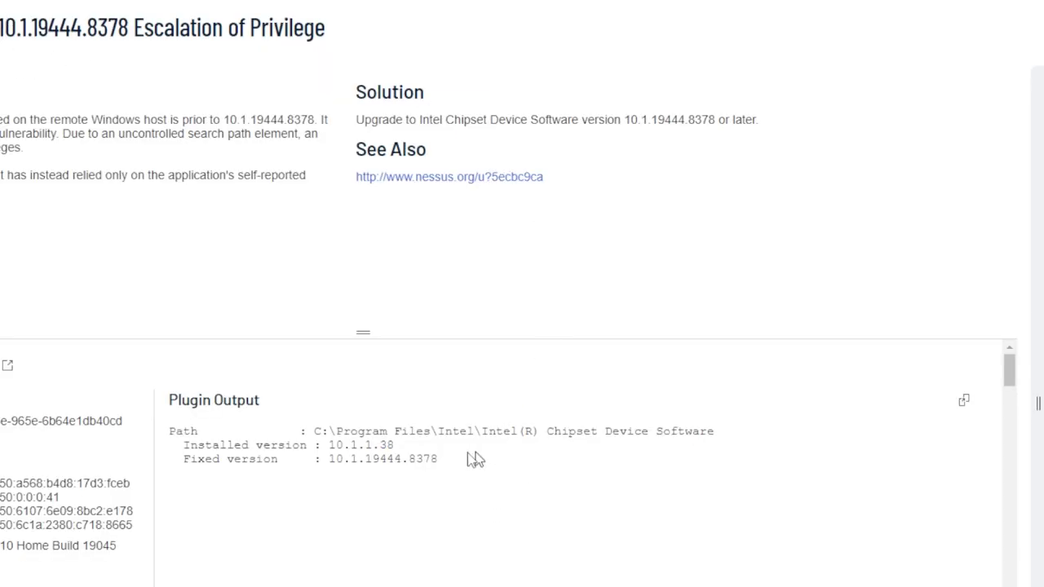
drag(545, 431, 714, 444)
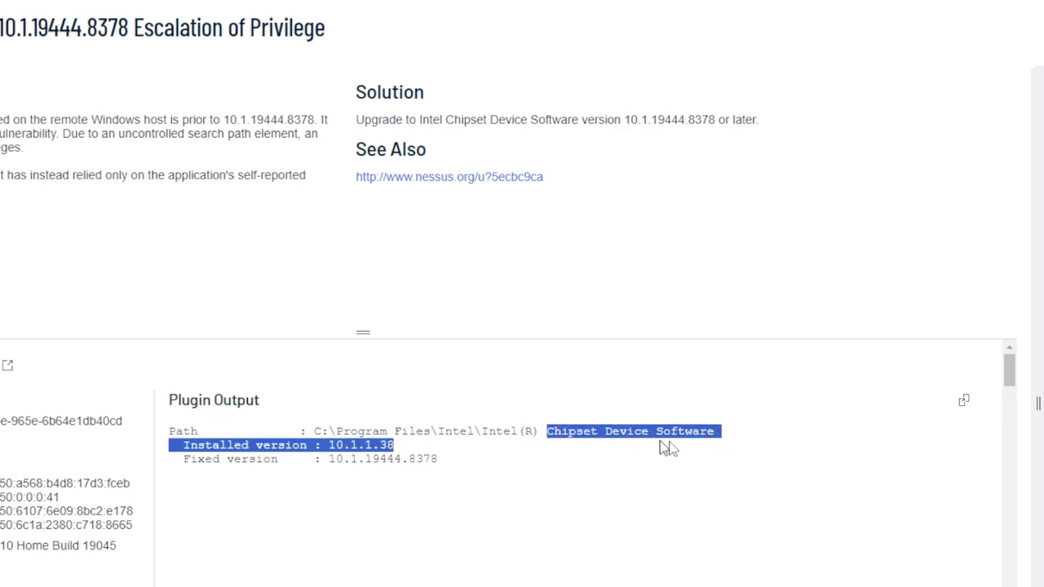
click(410, 460)
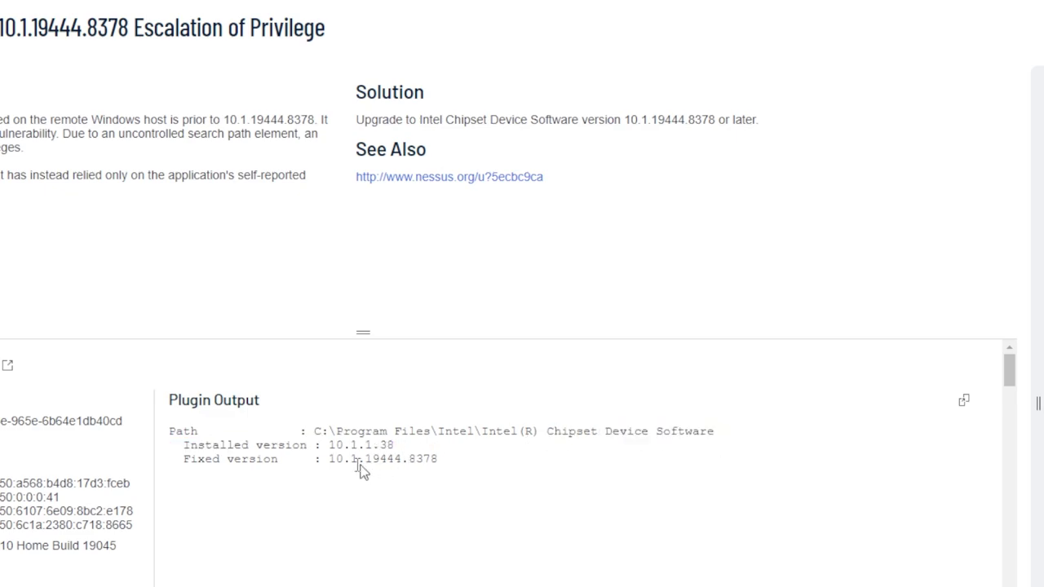
drag(322, 459, 408, 460)
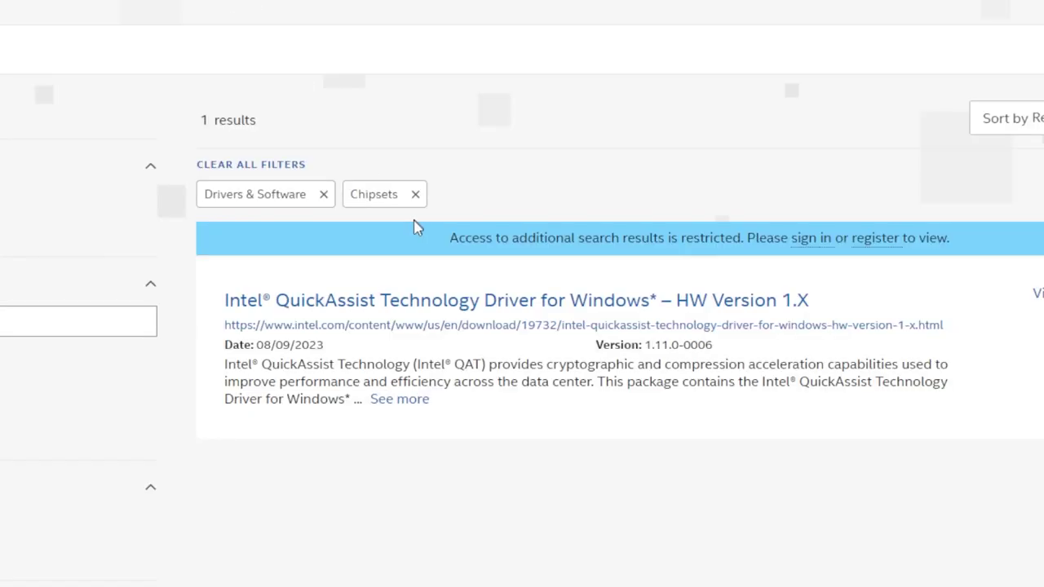
Step: Remove the Drivers & Software and Chipsets filters, restoring all 405,391 downloads
click(323, 194)
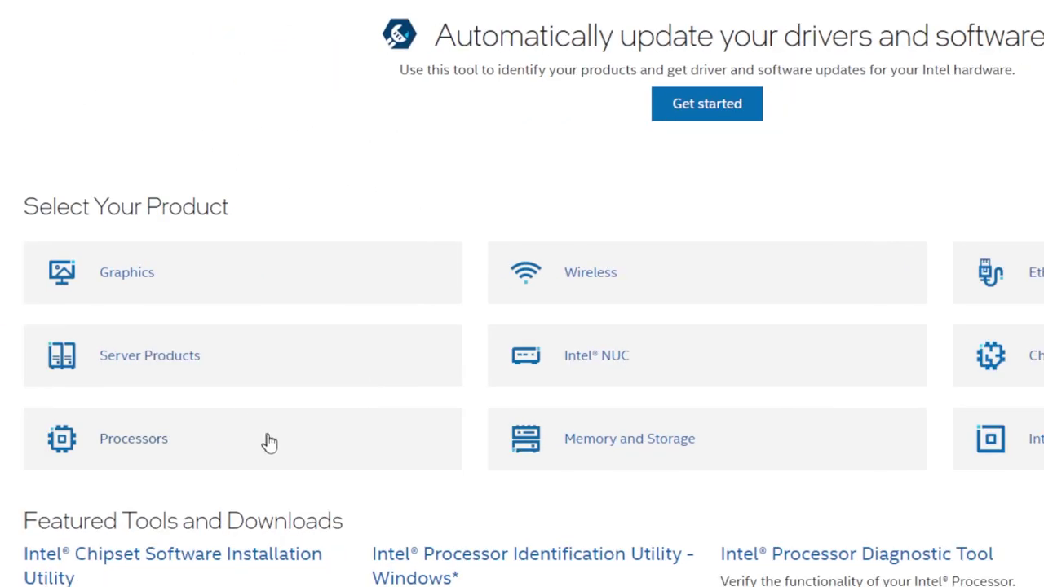
click(157, 447)
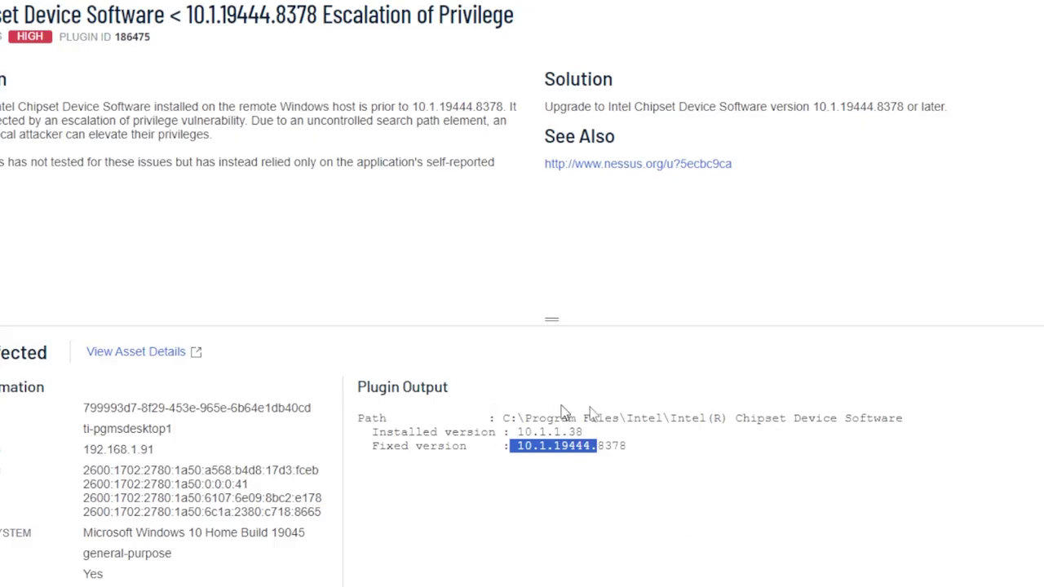
Step: Search Intel downloads for the chipset software, then reopen the CVE-2023-28388 advisory
click(223, 98)
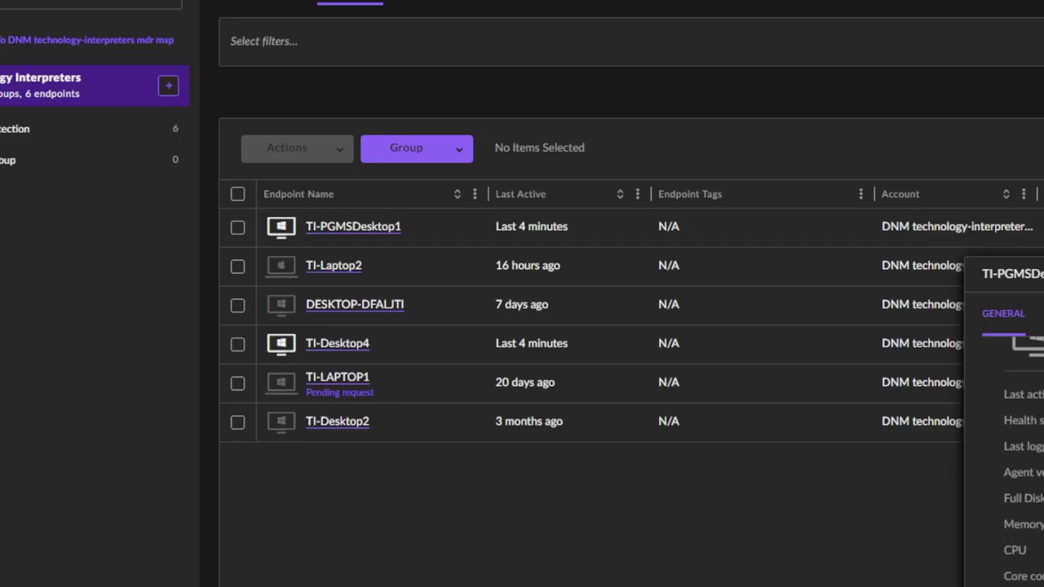
scroll(1011, 457, down, 3)
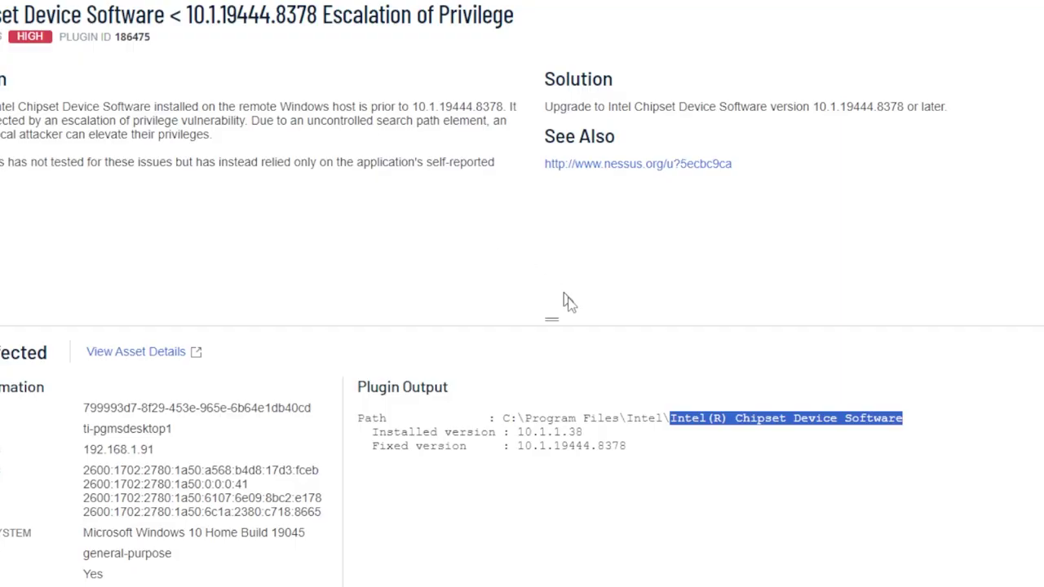
click(629, 168)
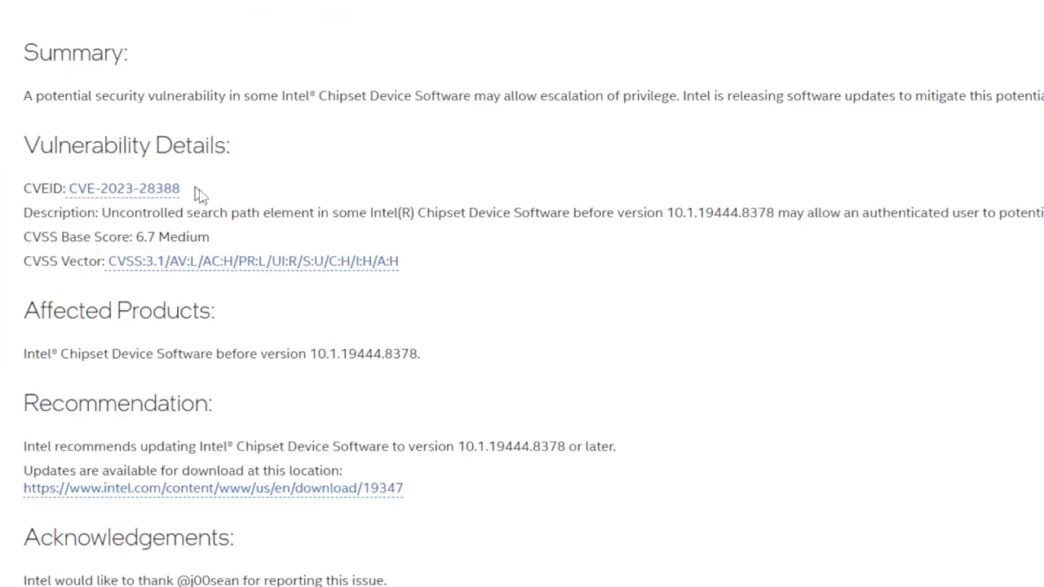
Step: Review the advisory's acknowledgement and open the intel.com download link under Recommendation
scroll(317, 410, down, 1)
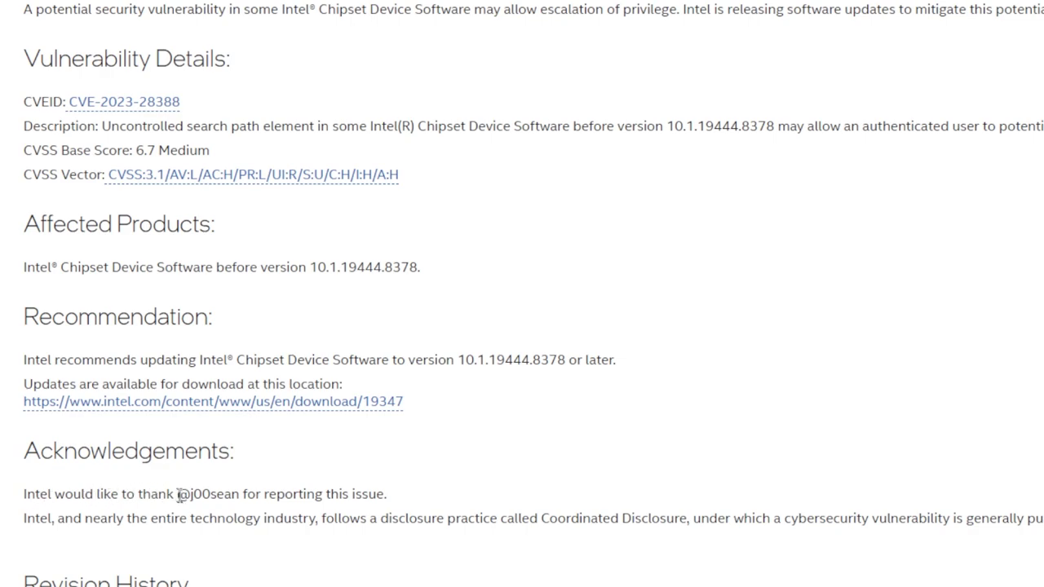
drag(177, 494, 240, 494)
click(276, 494)
click(222, 414)
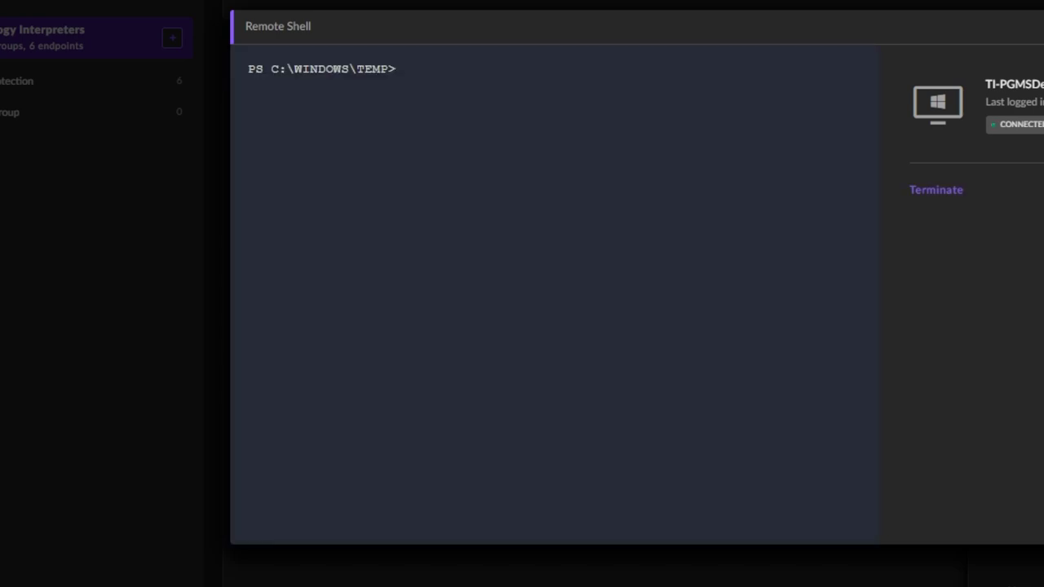
Step: Run the Get-WmiObject query locating Intel(R) Chipset Device Software 10.1.1.38
click(371, 425)
text(dsdf)
key(Return)
key(Return)
key(Return)
key(Return)
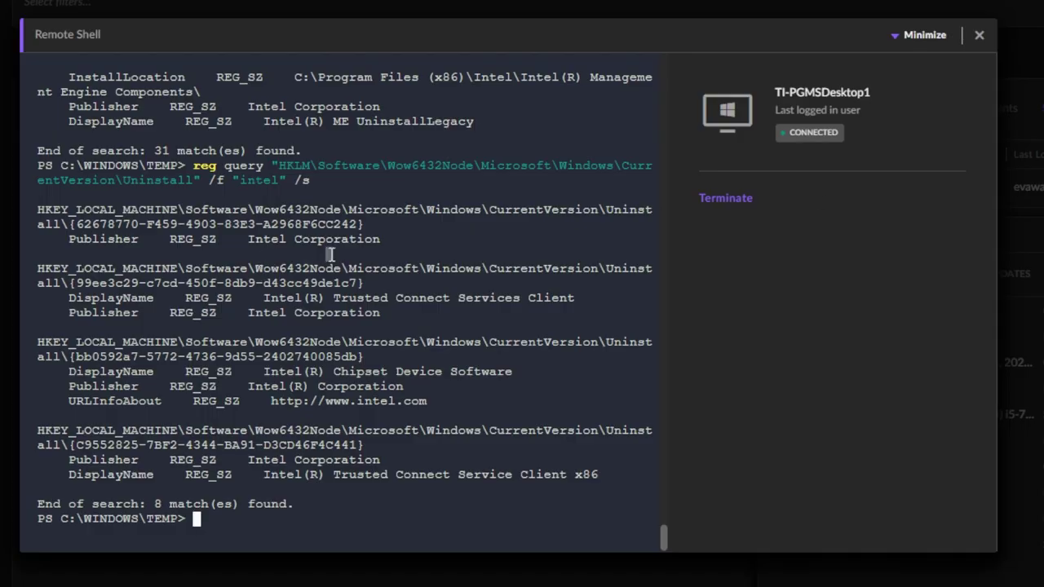
right_click(329, 254)
click(426, 448)
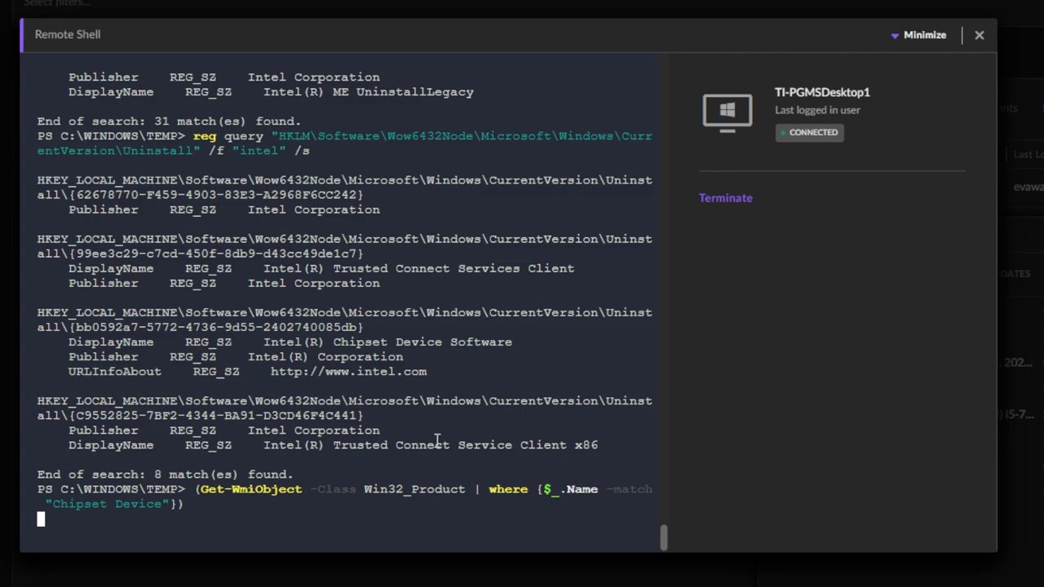
key(Return)
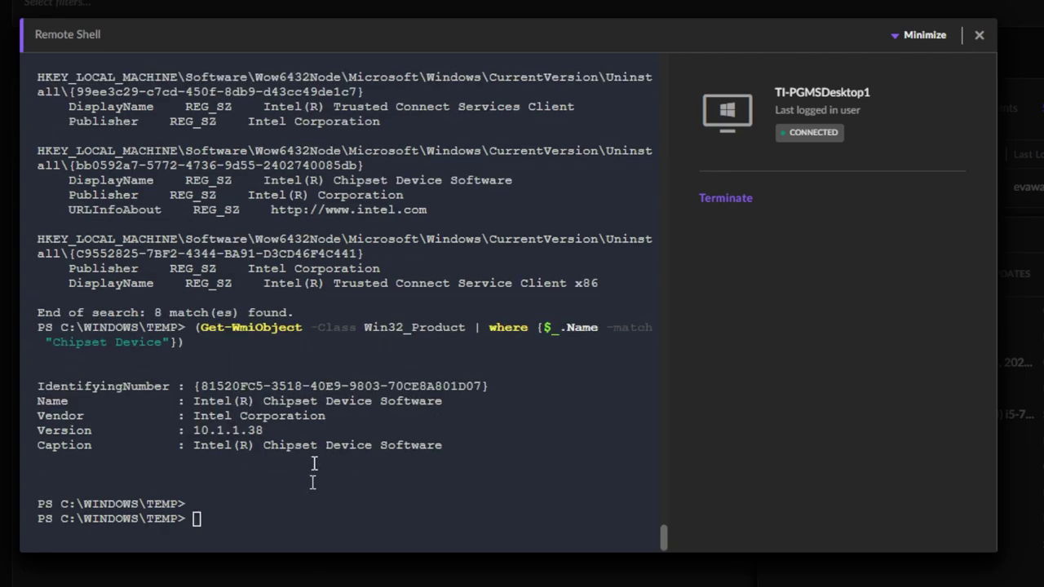
Step: Run the .Uninstall() command (ReturnValue 1641) and re-query to confirm no match
right_click(287, 397)
click(343, 245)
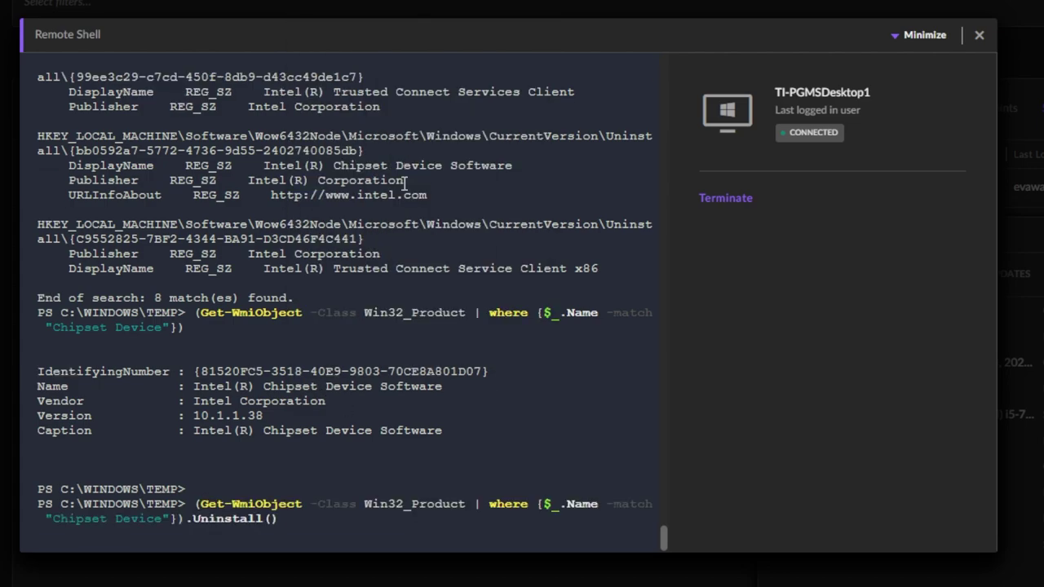
key(Return)
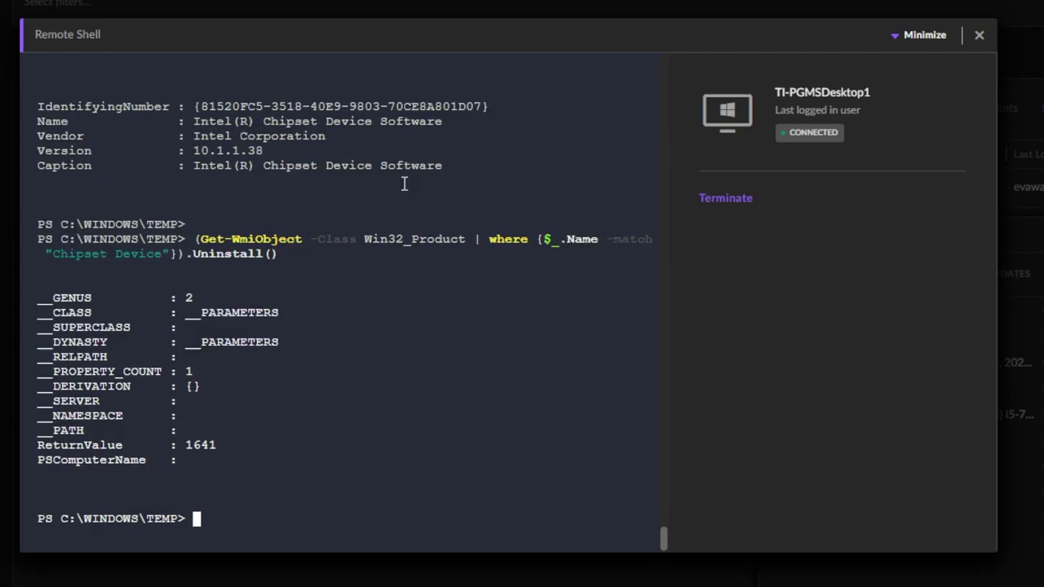
key(Up)
key(Up)
key(Return)
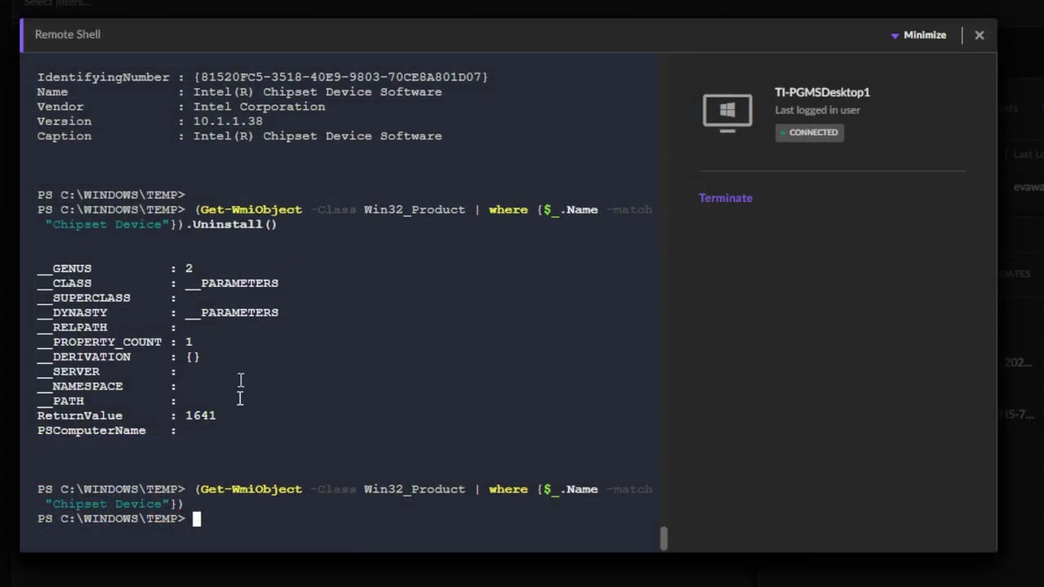
double_click(200, 489)
click(336, 490)
scroll(462, 482, up, 10)
scroll(462, 483, up, 10)
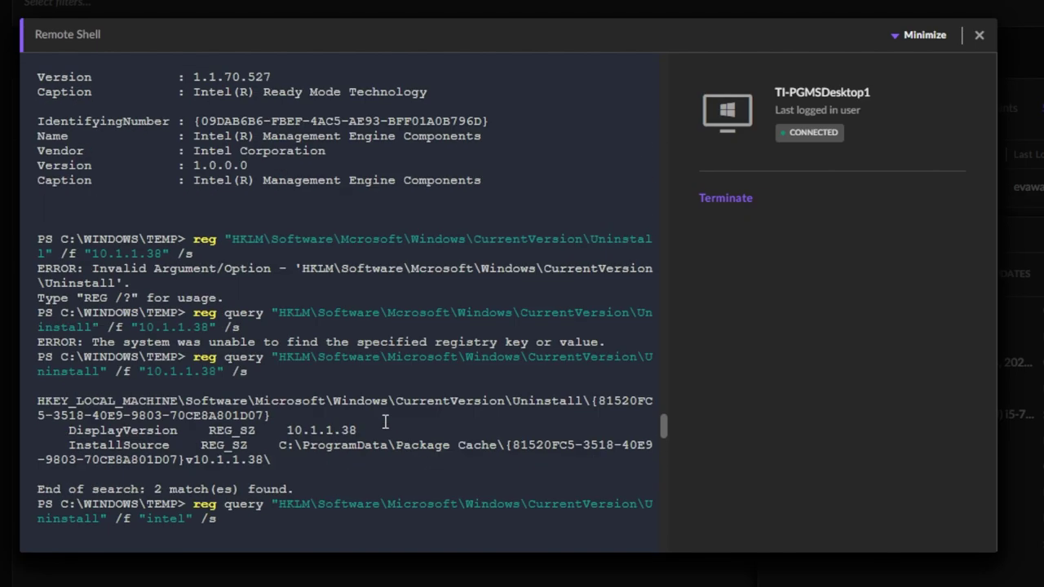
scroll(462, 483, up, 10)
scroll(463, 483, up, 5)
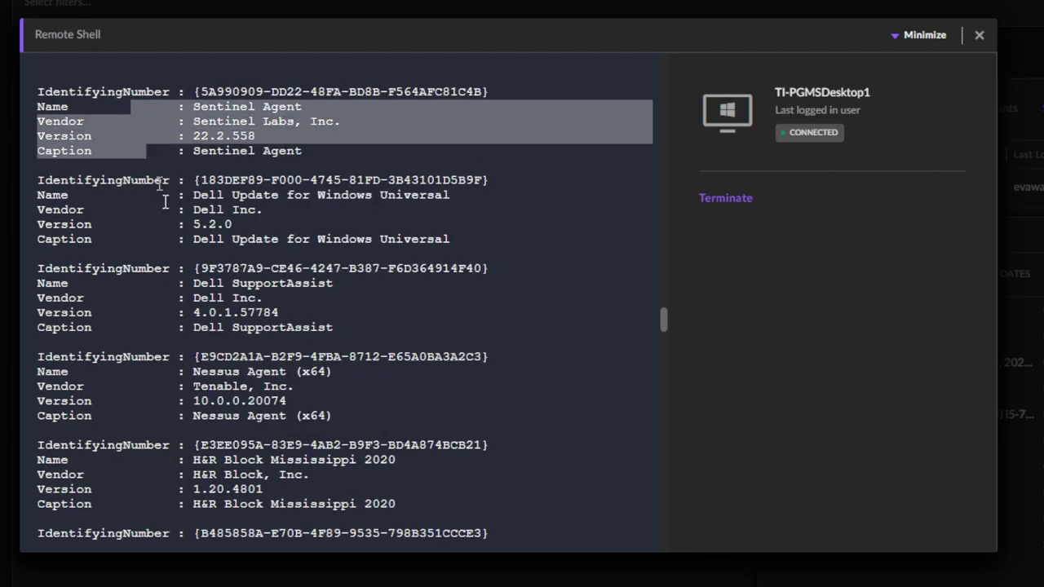
drag(153, 132, 221, 407)
scroll(221, 326, down, 5)
scroll(220, 327, down, 5)
scroll(220, 327, up, 10)
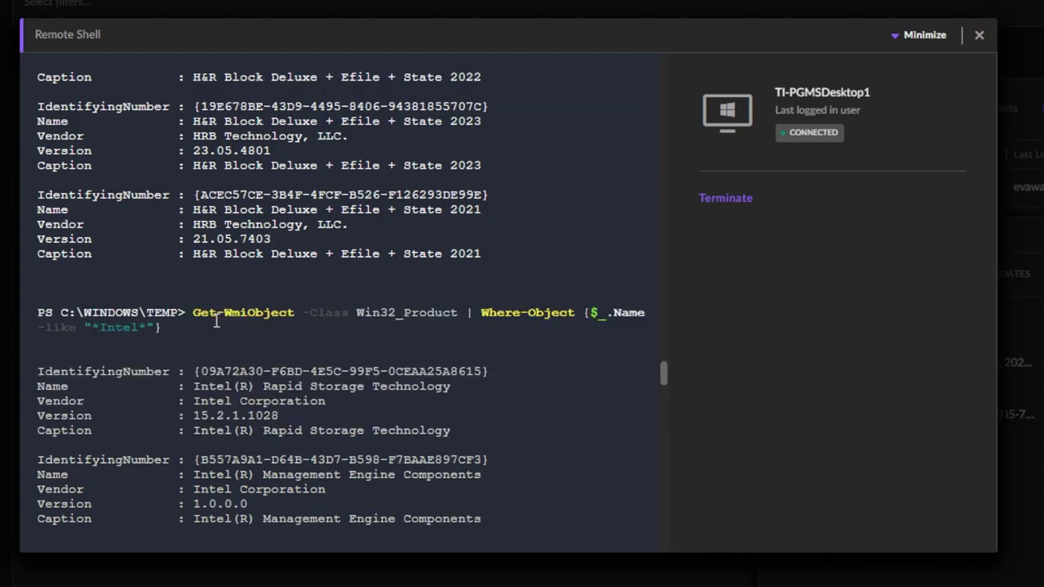
scroll(244, 314, down, 2)
scroll(221, 298, down, 15)
drag(542, 495, 187, 501)
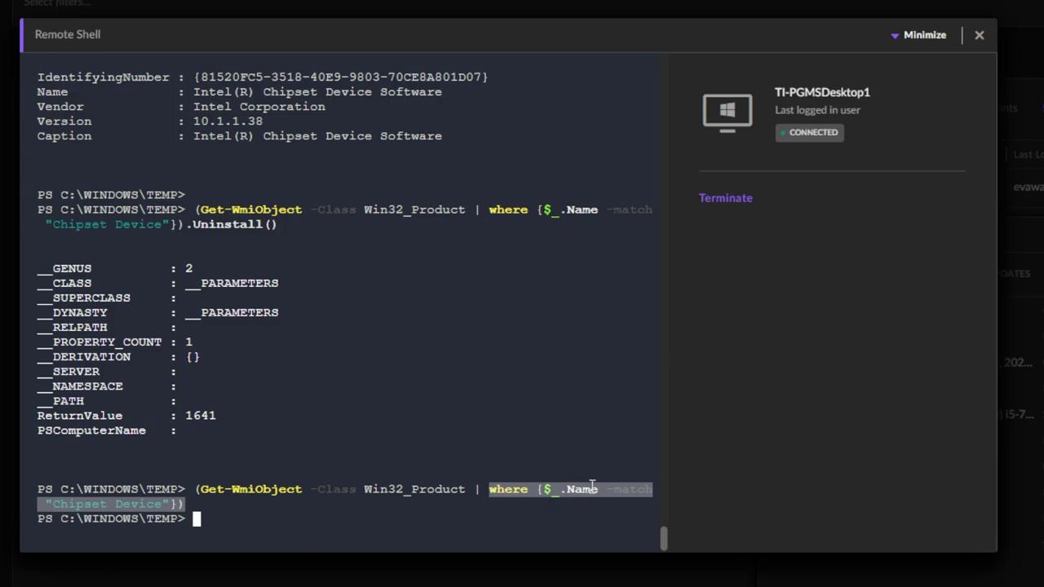
drag(65, 506, 84, 504)
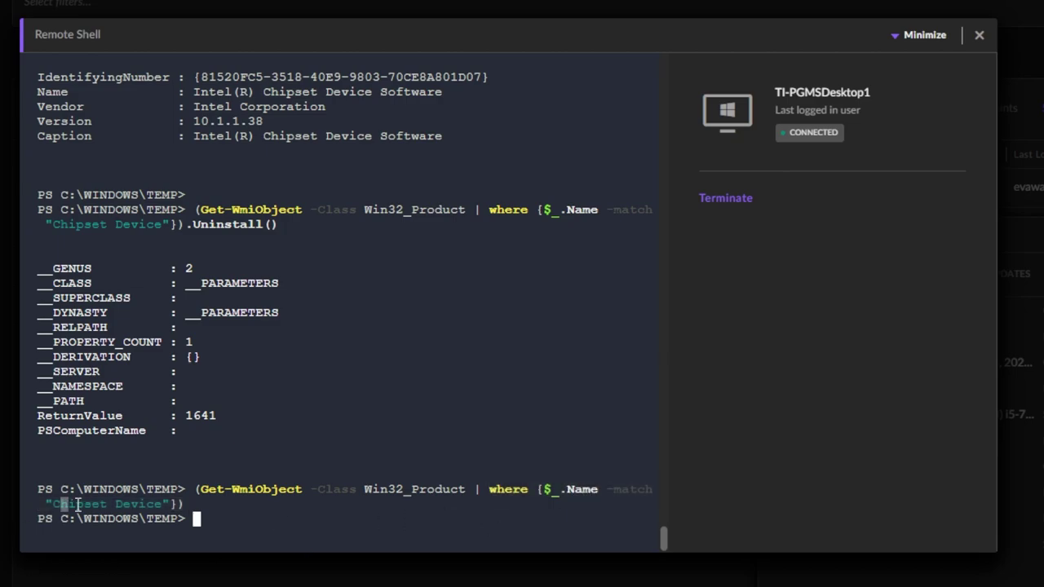
scroll(290, 275, up, 4)
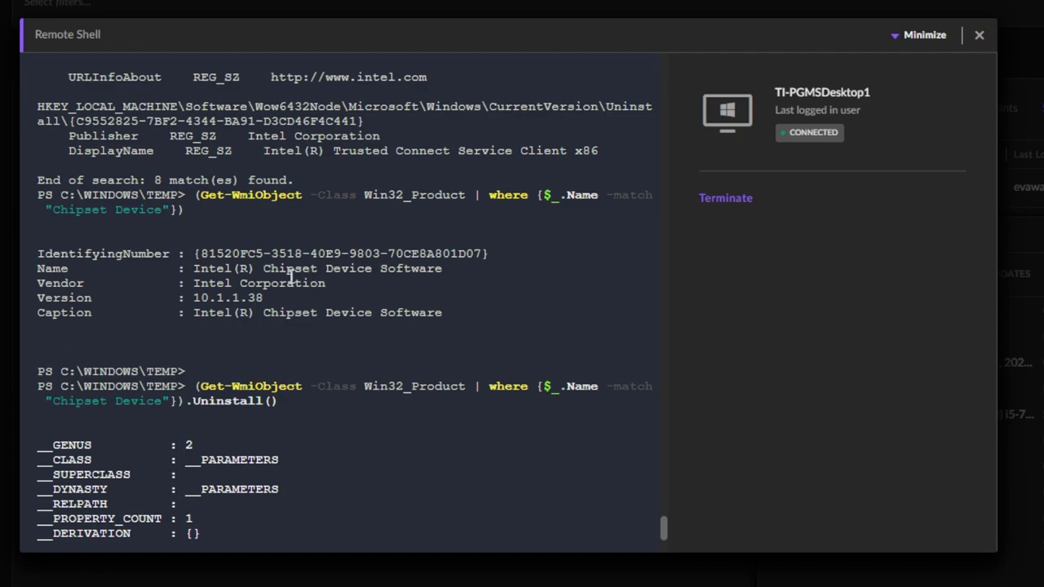
drag(265, 270, 375, 281)
mouse_move(47, 239)
mouse_down()
mouse_move(345, 314)
mouse_move(342, 324)
mouse_up()
click(454, 339)
scroll(432, 448, down, 4)
Step: Recall the .Uninstall() command from history and highlight the product name in the output
key(Up)
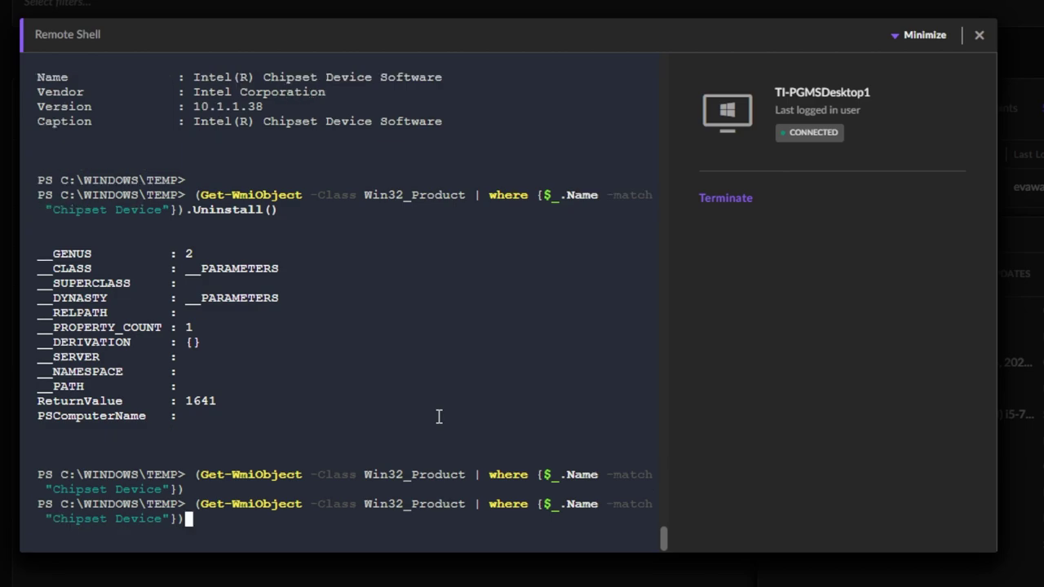
key(Up)
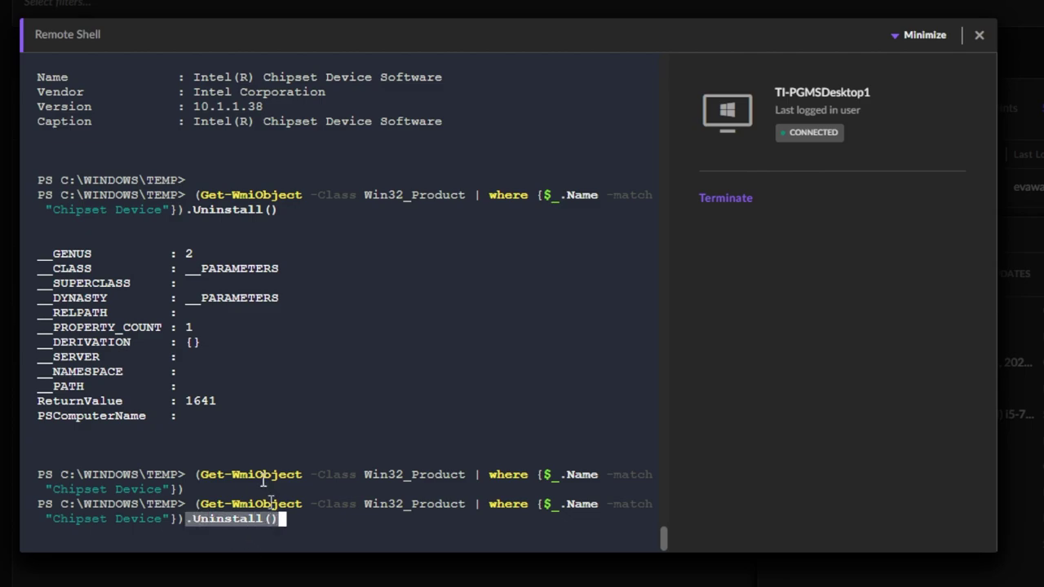
drag(284, 106, 326, 107)
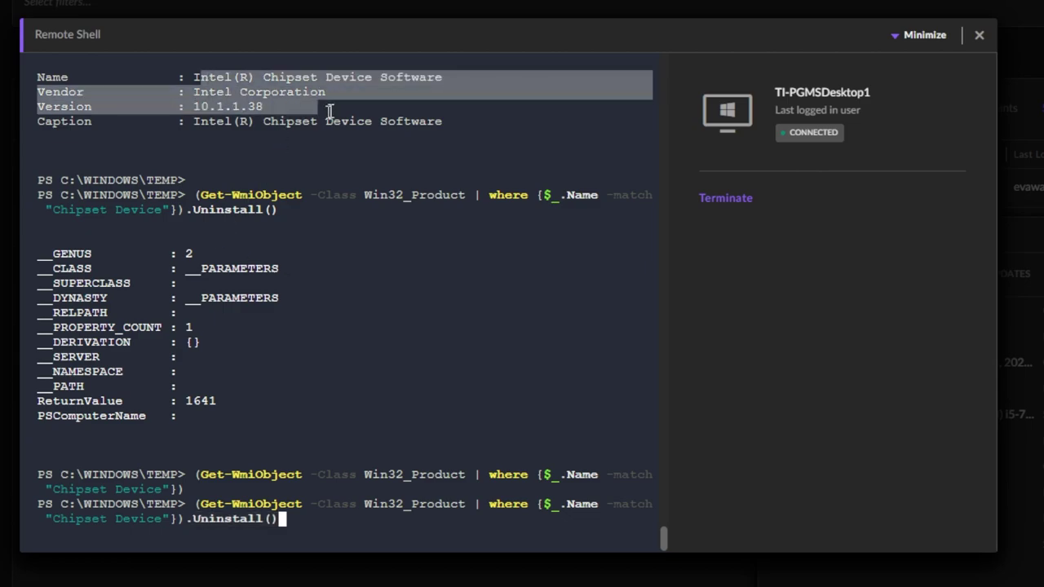
click(297, 165)
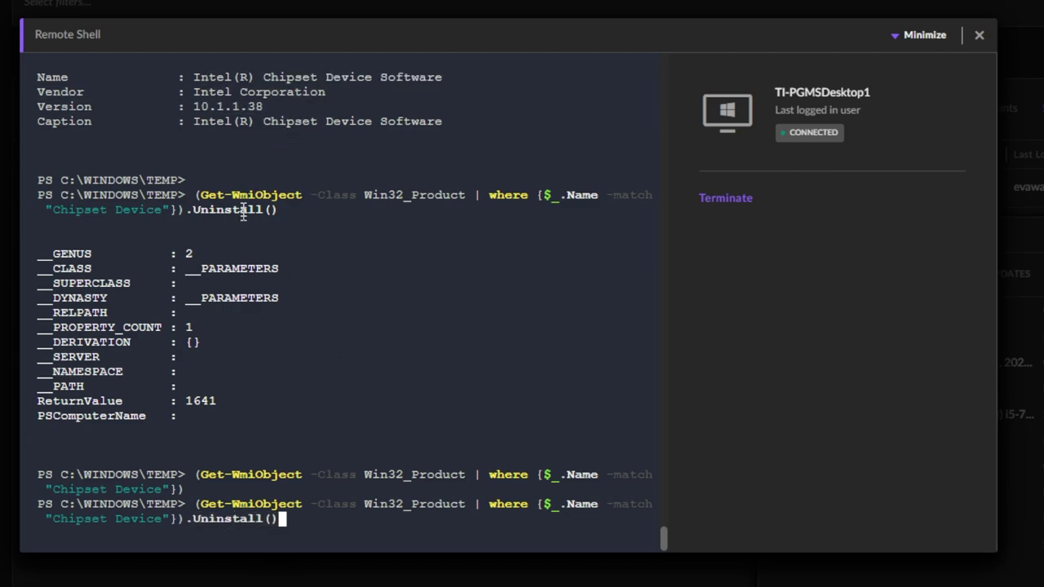
drag(195, 77, 366, 77)
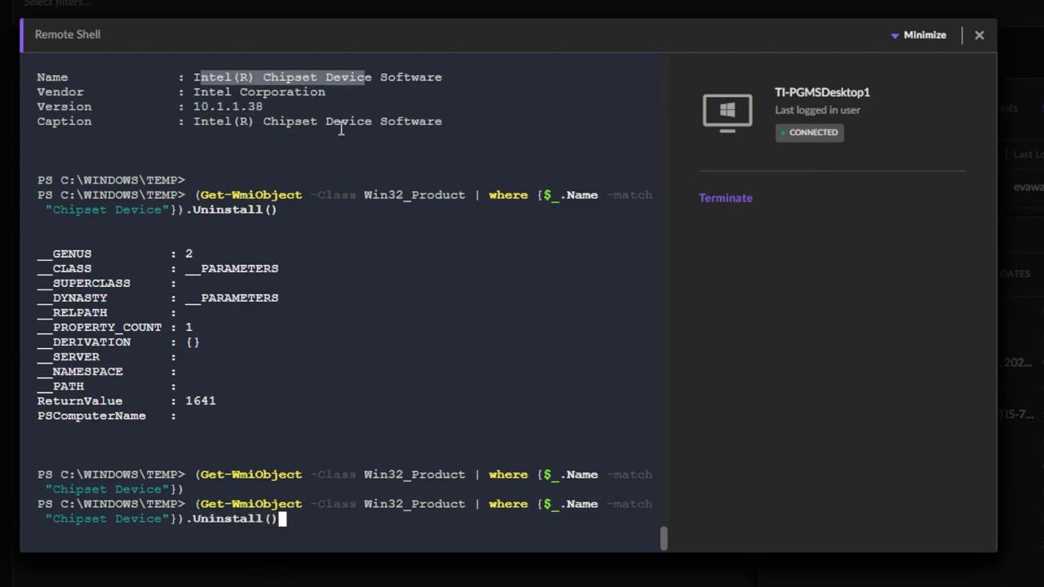